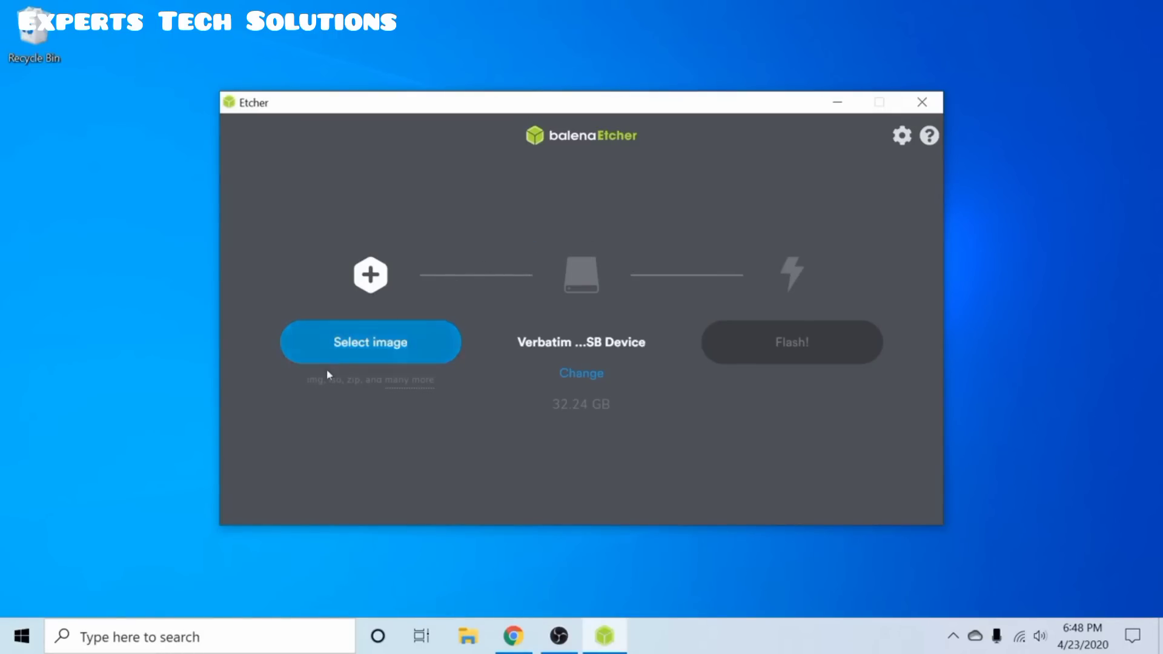
# Load ubuntu-20.04-desktop-amd64.iso from Downloads as balenaEtcher's image to flash
pyautogui.click(376, 343)
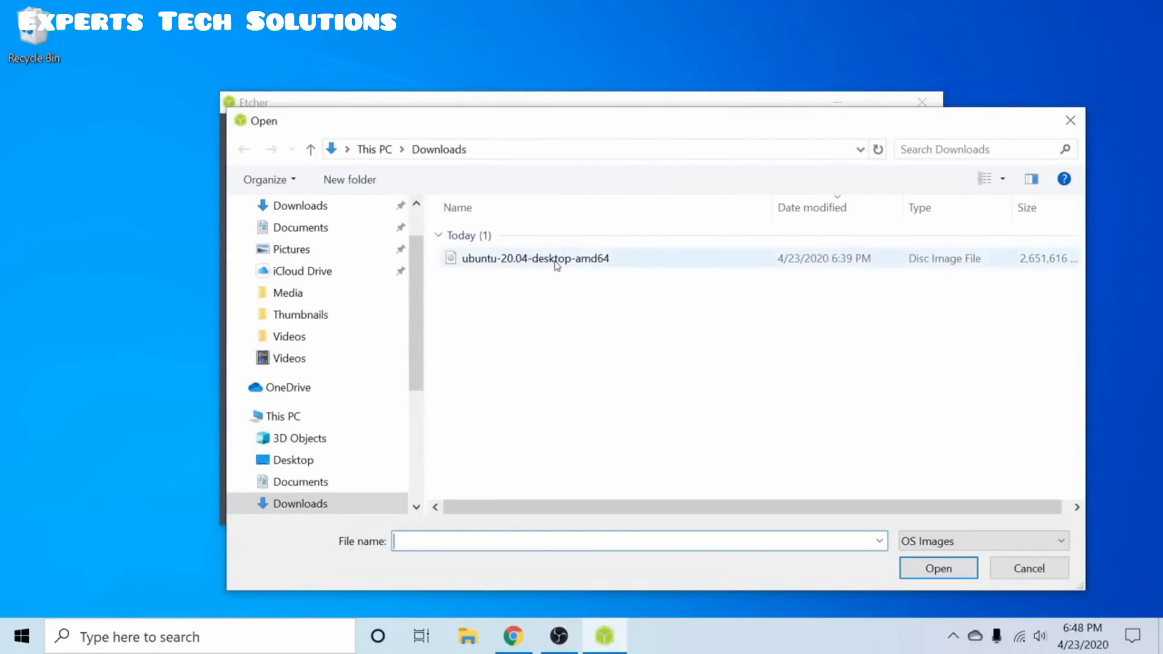
pyautogui.click(639, 260)
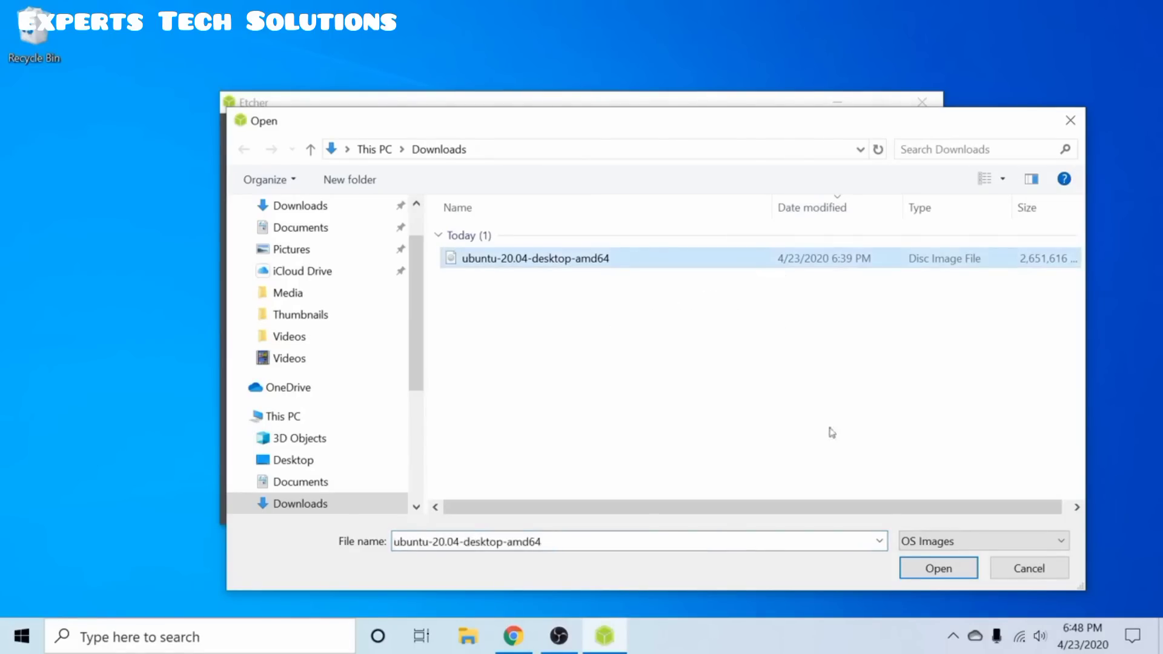
pyautogui.click(935, 569)
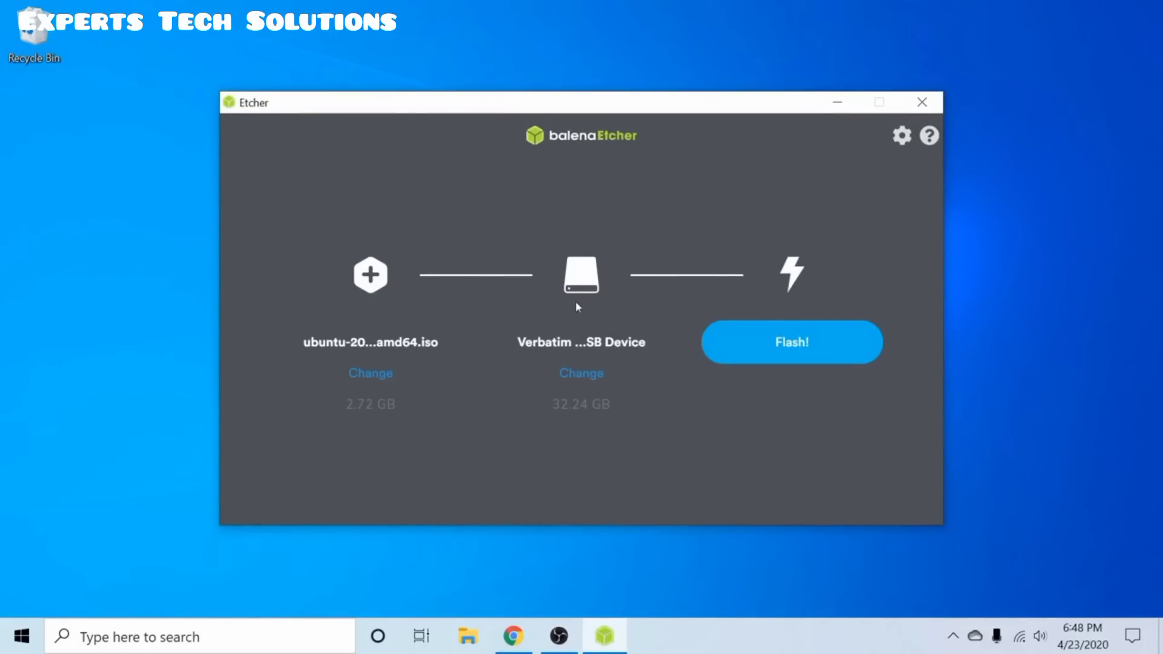
pyautogui.click(589, 375)
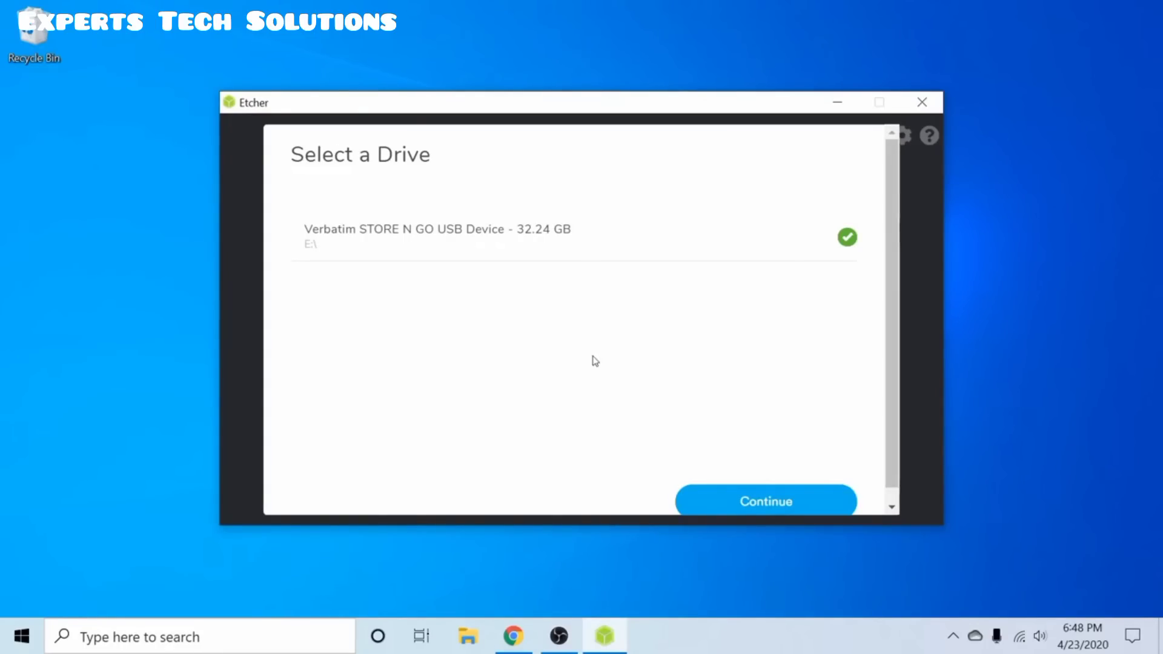
pyautogui.click(764, 505)
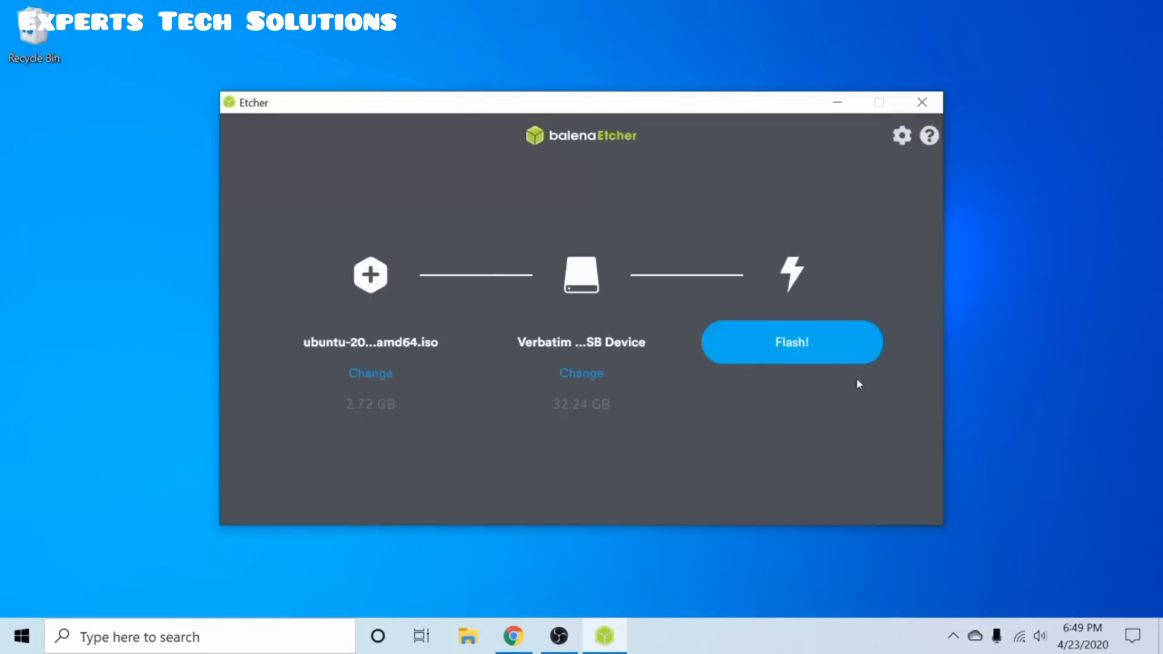
# Start flashing the ISO to the Verbatim USB drive and grant administrator permission
pyautogui.click(815, 343)
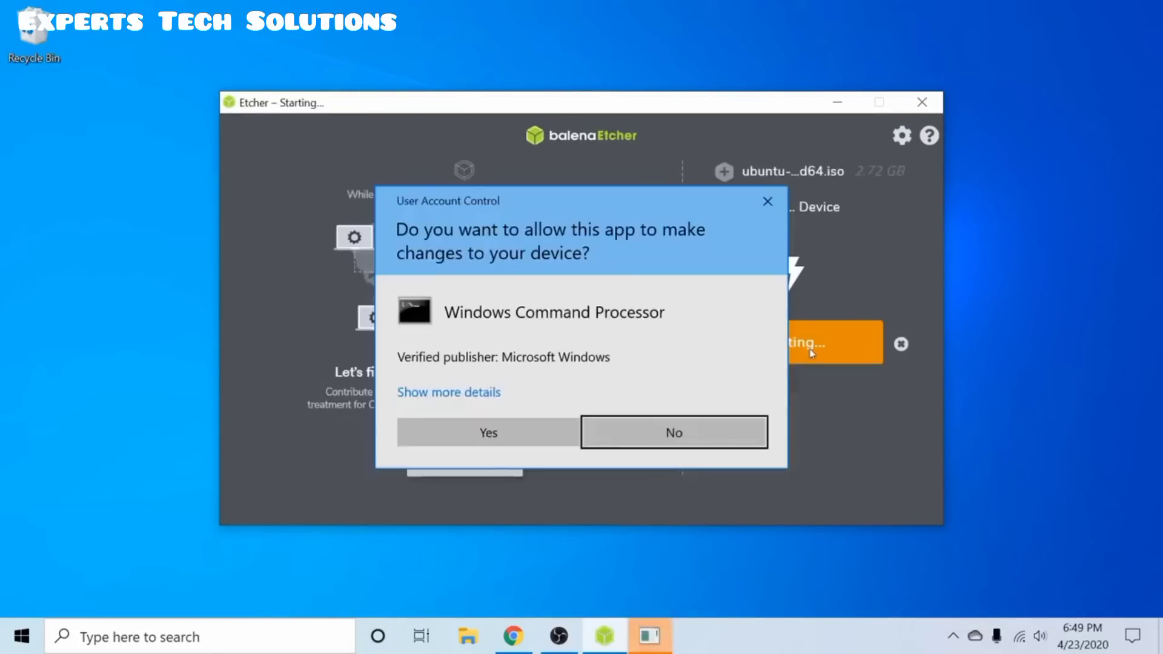
pyautogui.click(503, 432)
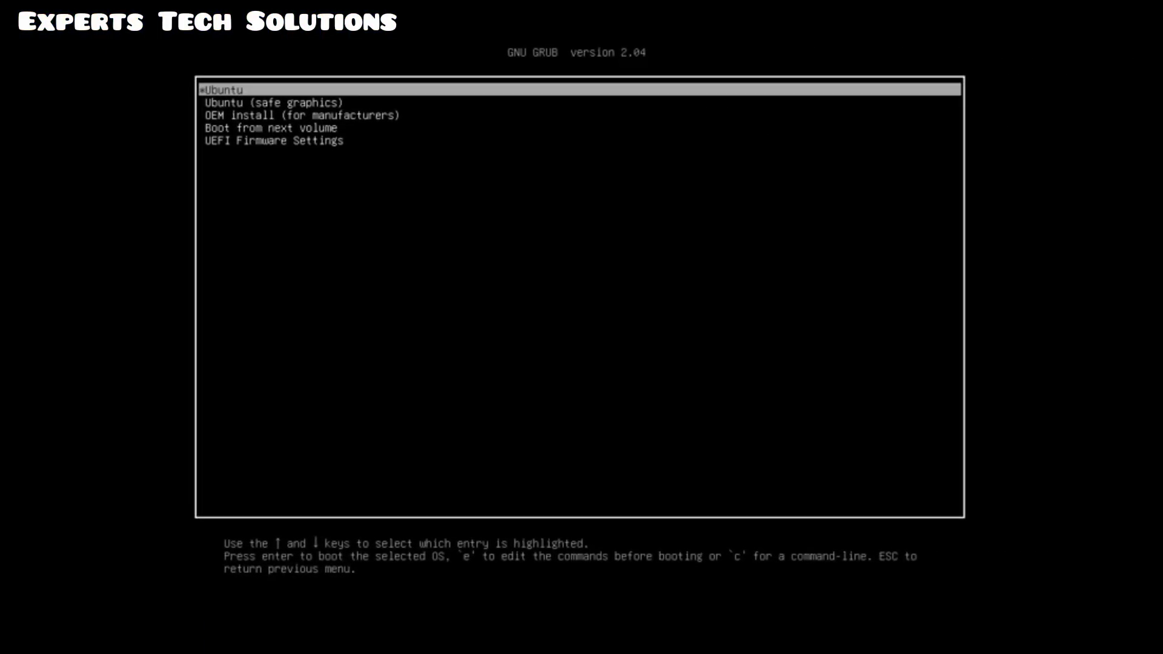
# Boot the standard Ubuntu entry in GRUB instead of the safe graphics option
pyautogui.press('Down')
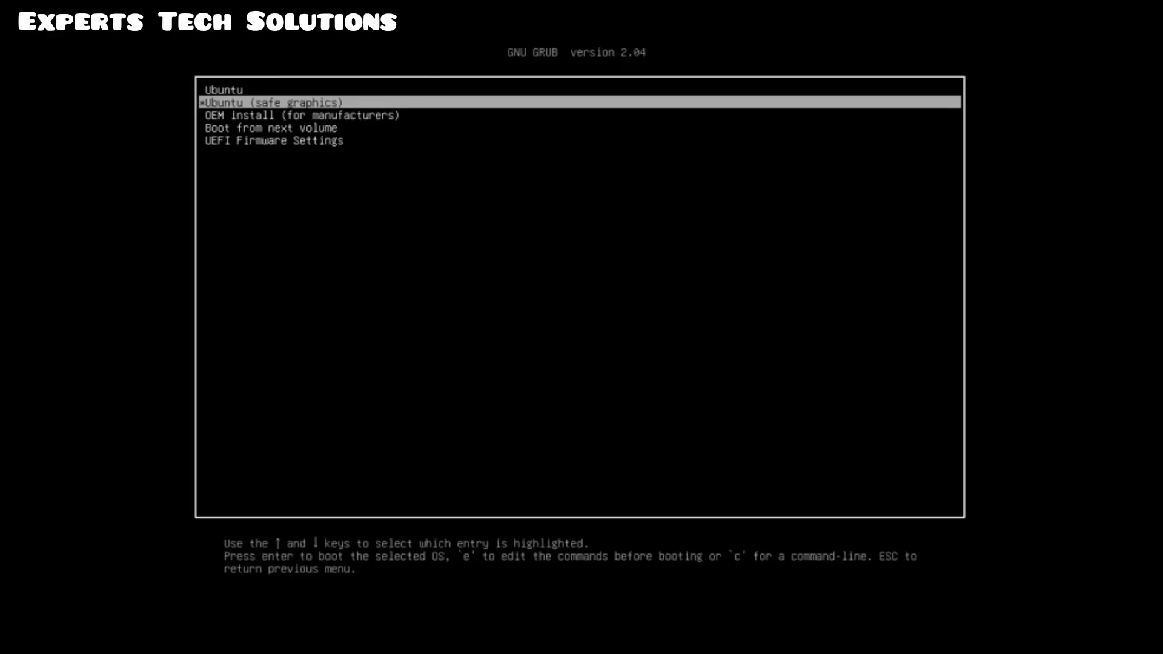
pyautogui.press('Up')
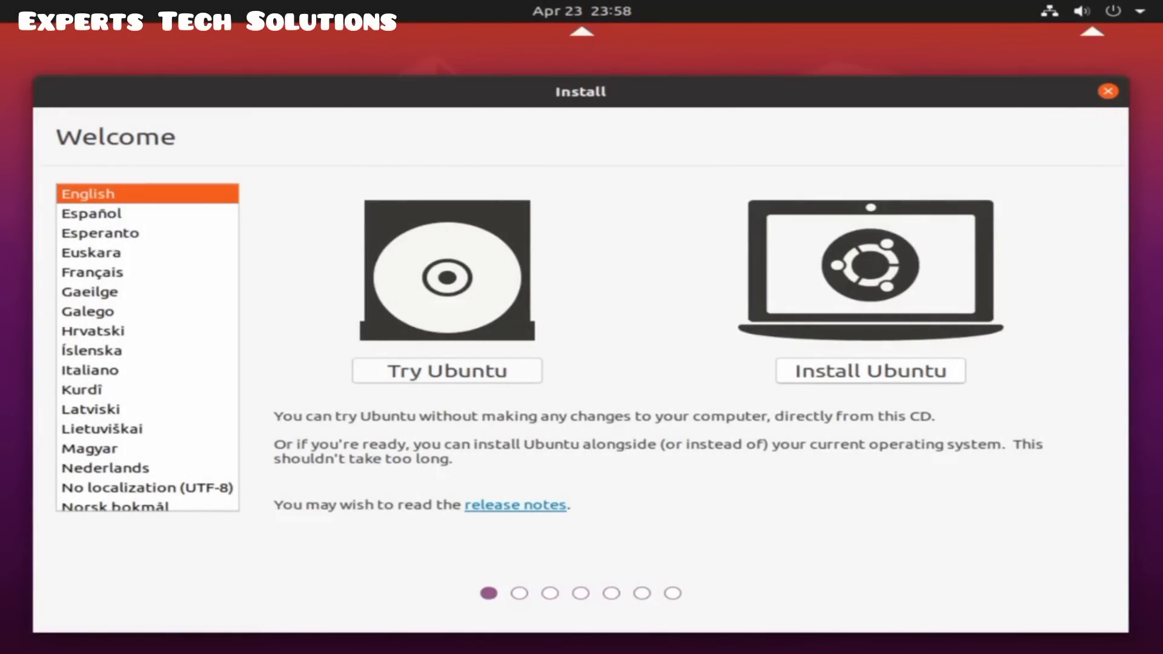
# Choose Install Ubuntu and test the English (US) layout by typing 'qwerty', then clear it
pyautogui.click(847, 373)
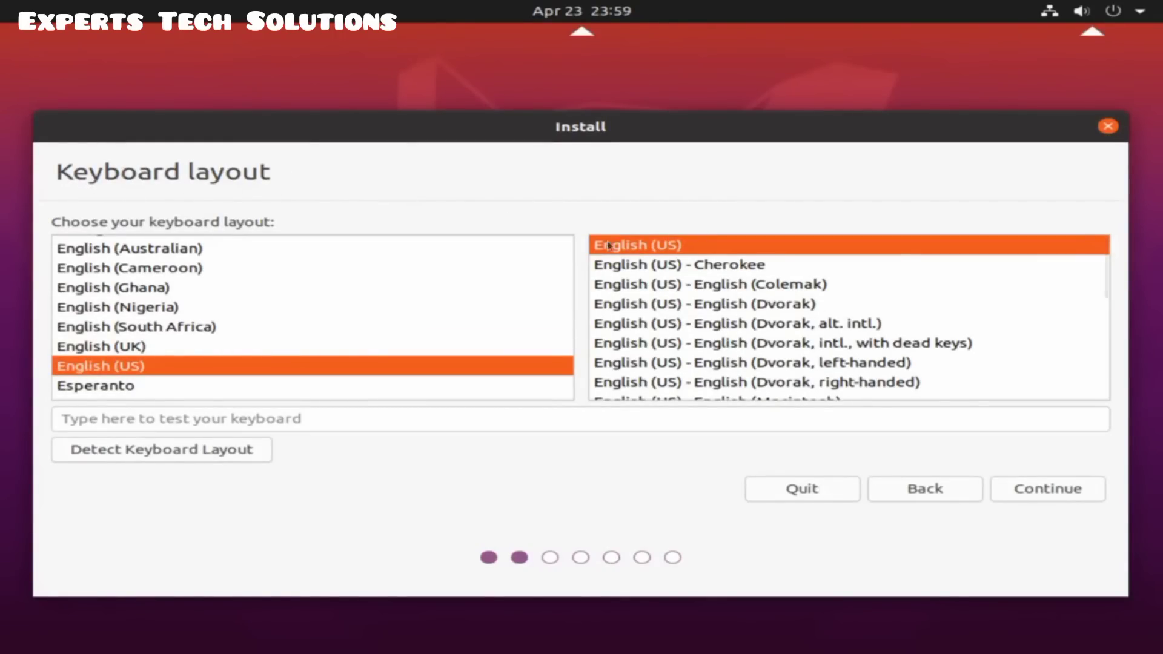
pyautogui.click(312, 420)
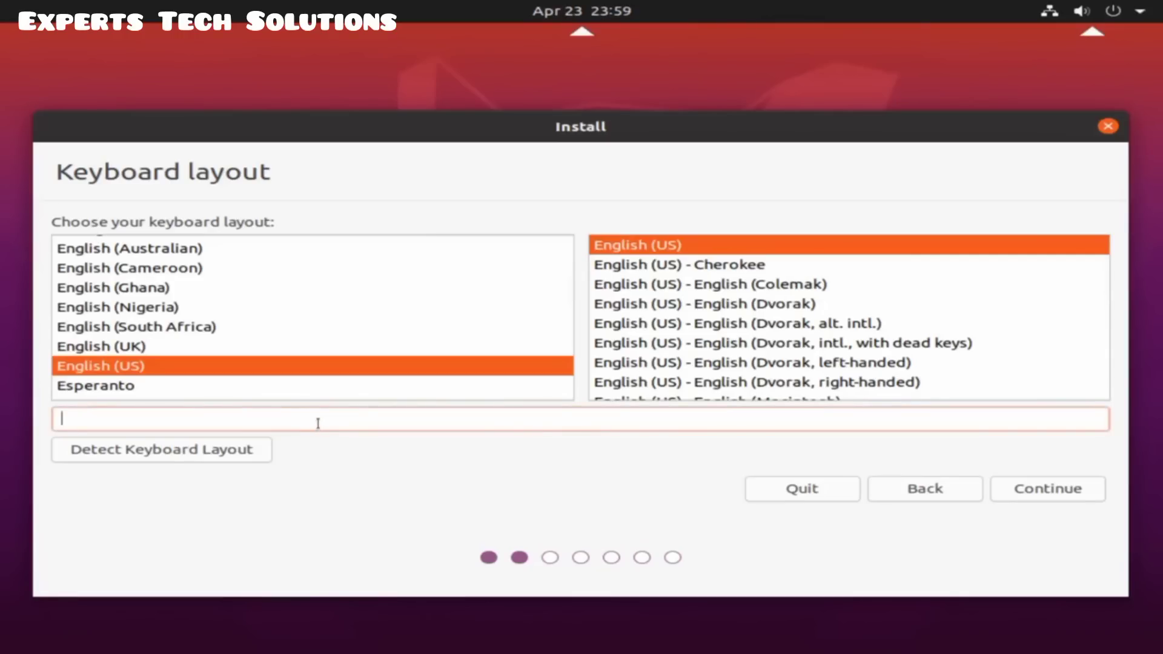
pyautogui.write('qwerty')
pyautogui.press('BackSpace')
pyautogui.press('BackSpace')
pyautogui.press('BackSpace')
pyautogui.press('BackSpace')
pyautogui.press('BackSpace')
pyautogui.press('BackSpace')
# Accept the English (US) layout and keep Normal installation with updates downloaded
pyautogui.click(1025, 495)
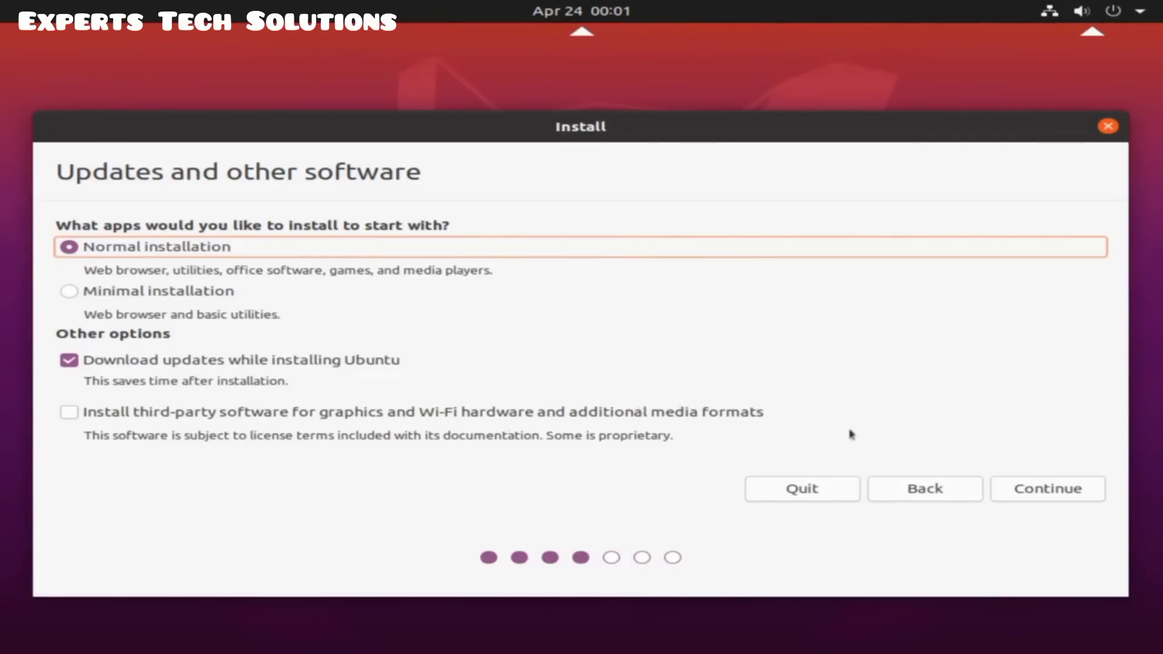
pyautogui.click(1030, 489)
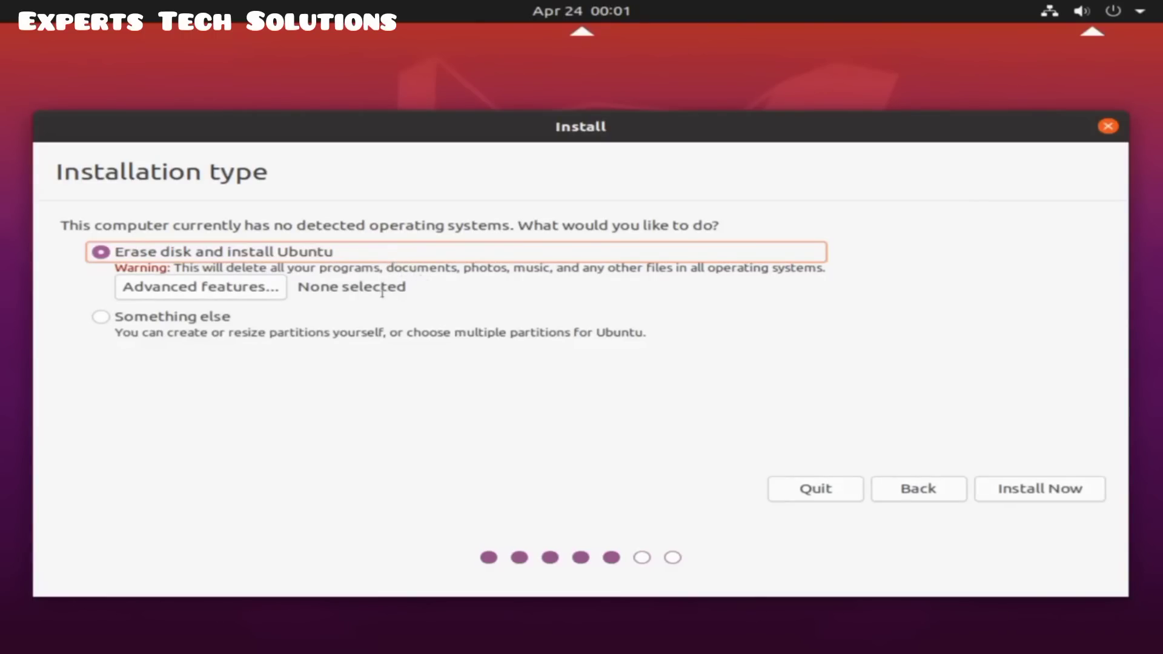
# Keep Erase disk with Advanced features set to None, then choose Install Now
pyautogui.moveTo(117, 267); pyautogui.dragTo(851, 254)
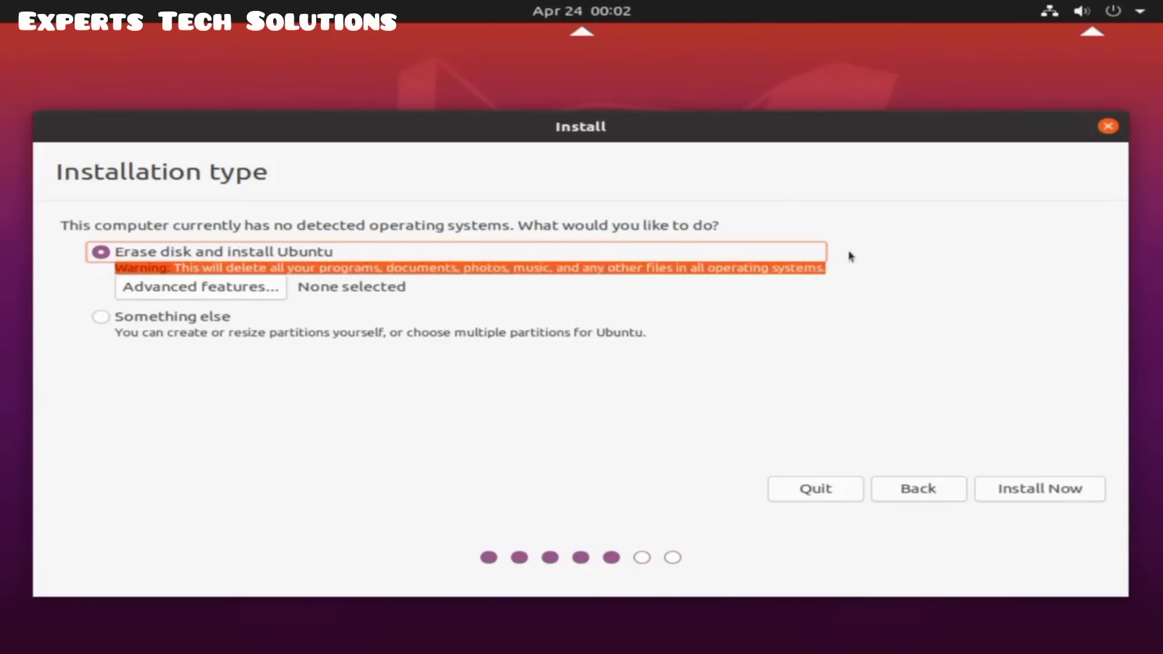
pyautogui.click(291, 267)
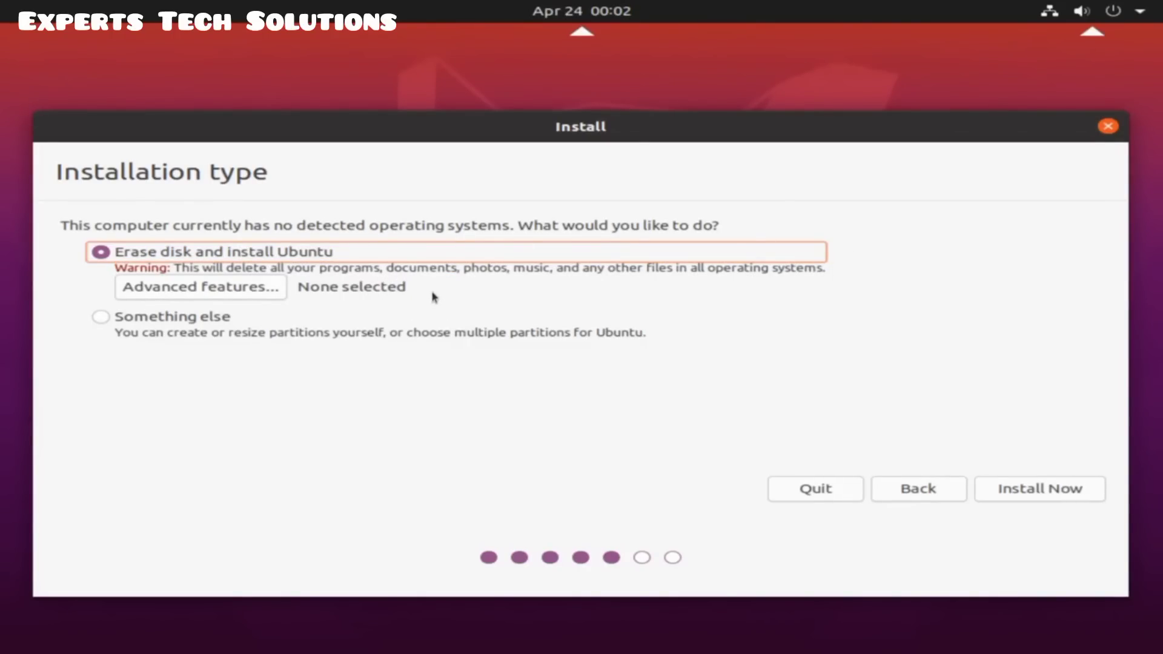
pyautogui.click(236, 295)
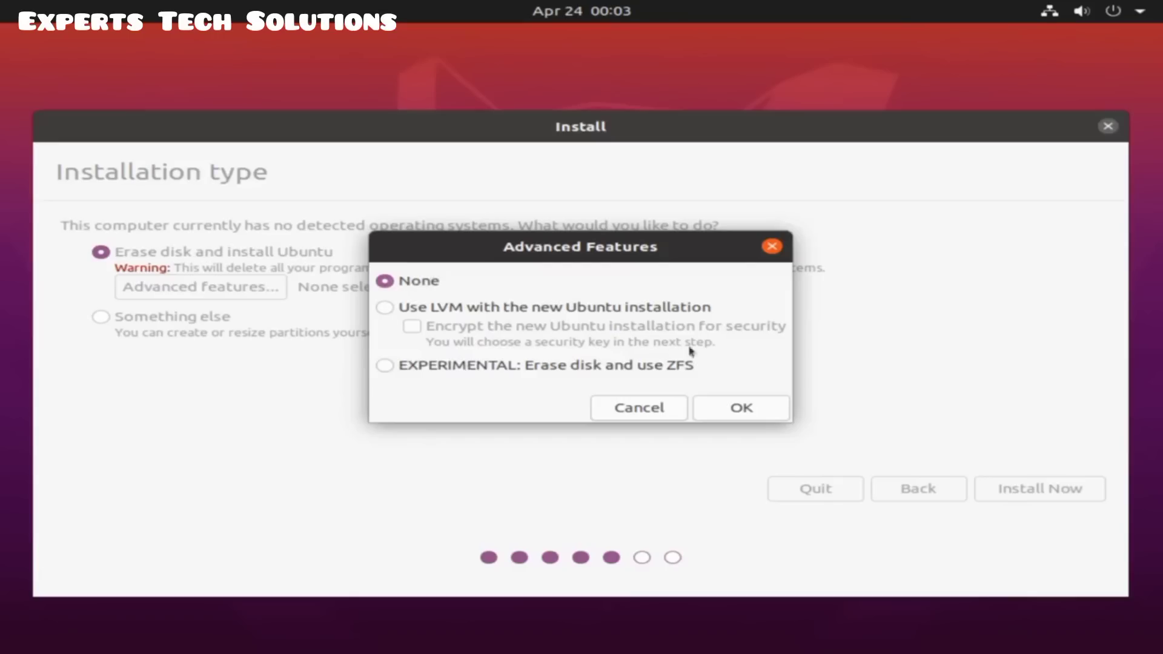
pyautogui.click(727, 409)
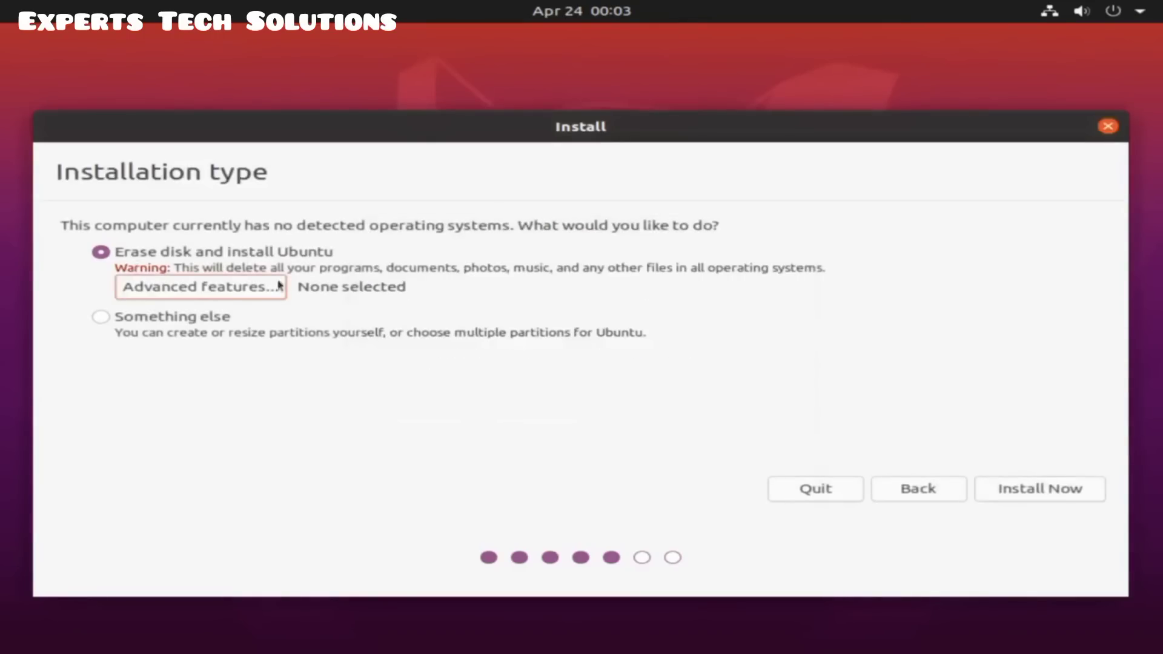
pyautogui.click(1011, 489)
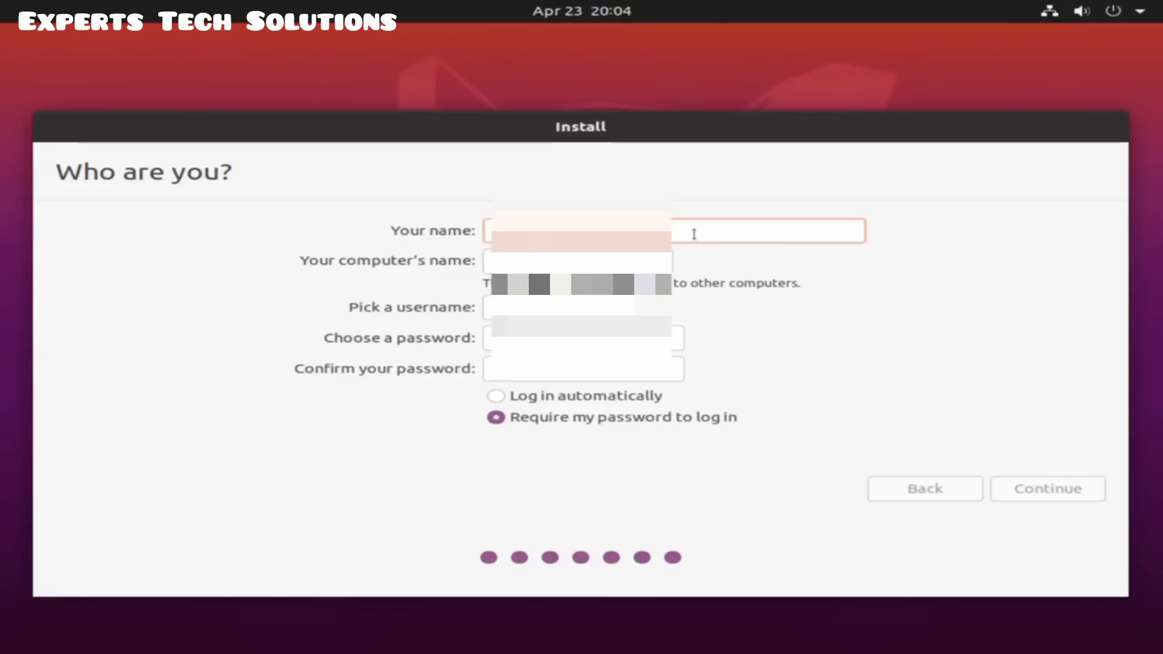
# On Who are you?, enter the user's name and start the computer's name
pyautogui.write('experts')
pyautogui.press('Tab')
pyautogui.write('ex')
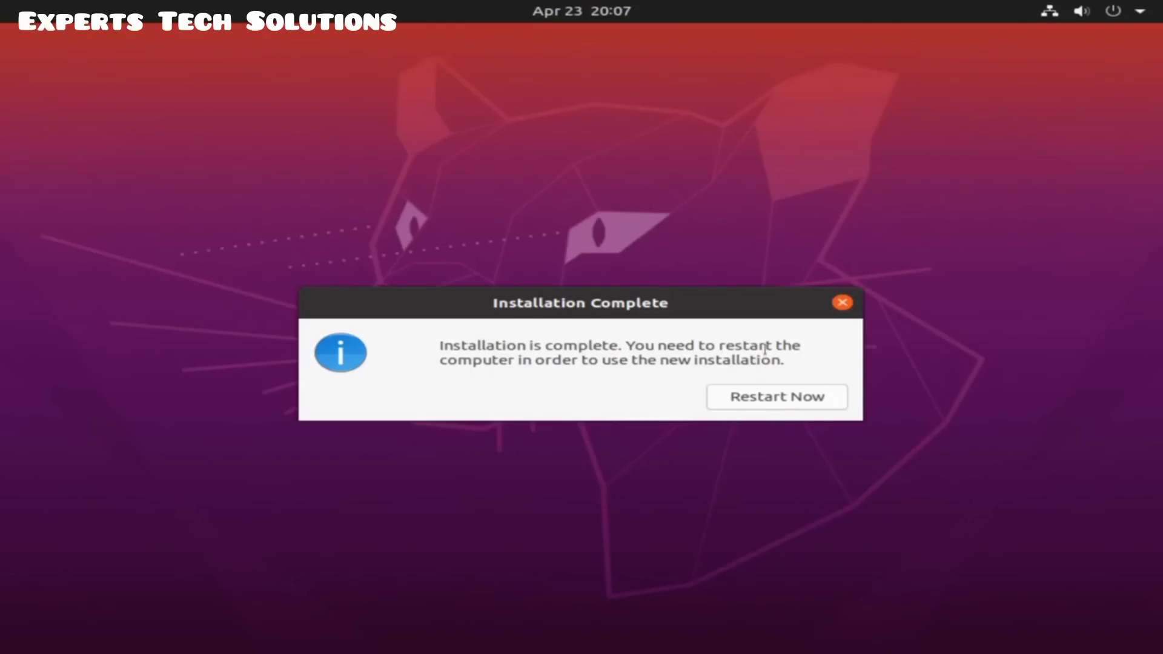
# Restart Now and confirm at the prompt once the USB drive is removed
pyautogui.click(769, 399)
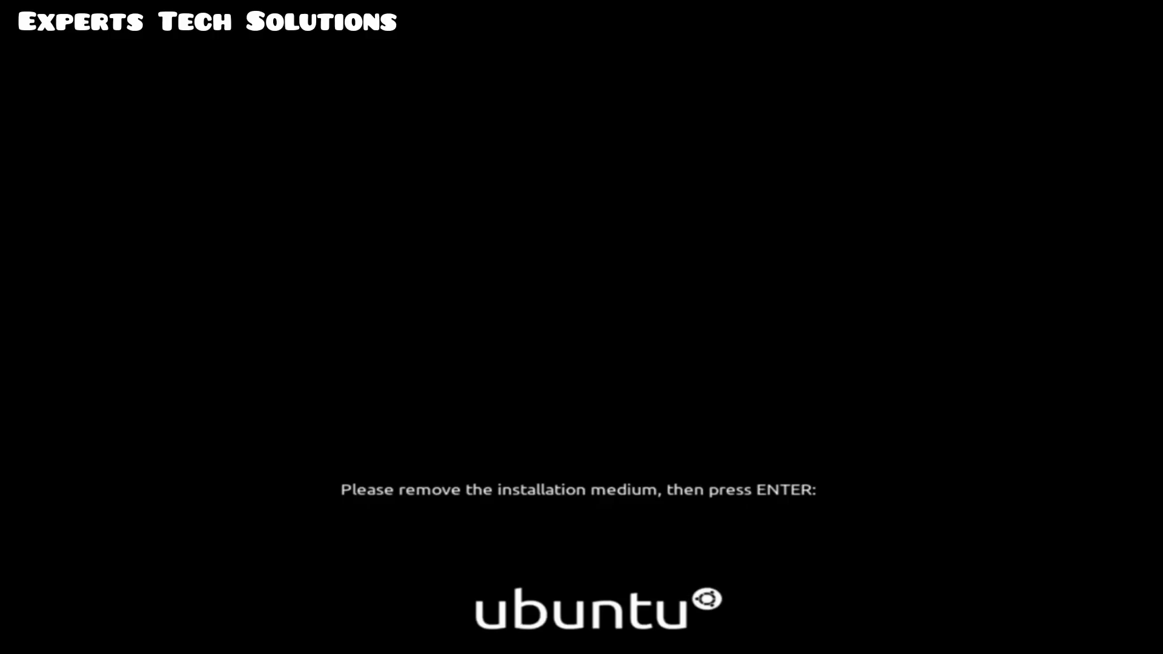
pyautogui.press('Return')
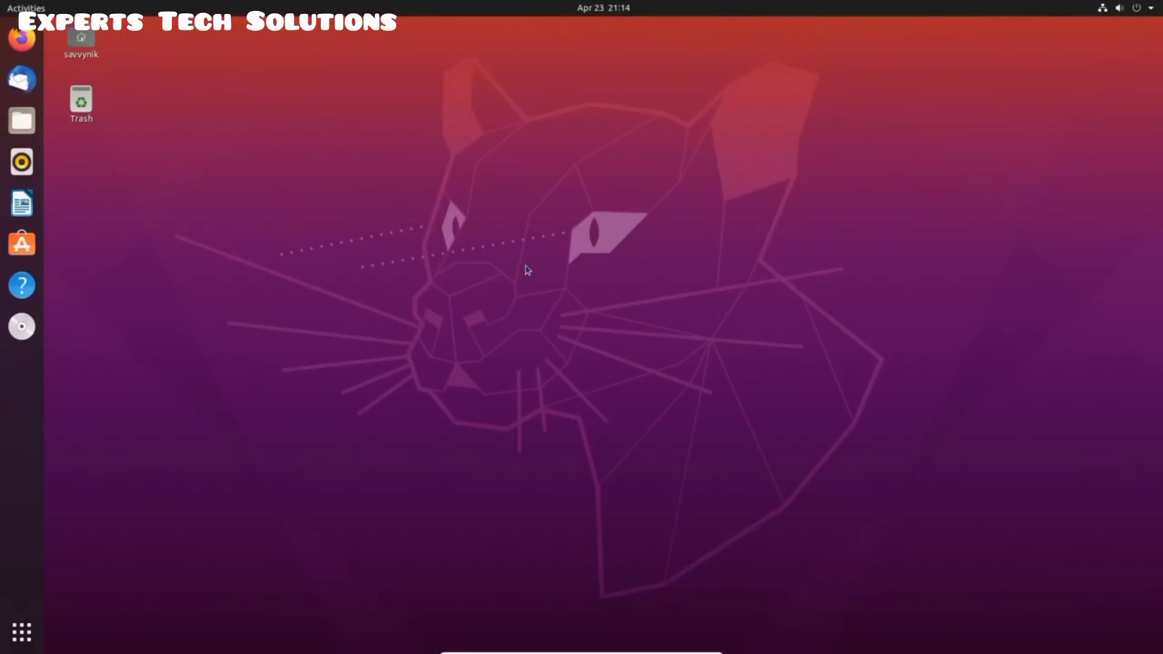
# Drag the Trash and home folder icons around, returning them to the top-left
pyautogui.moveTo(91, 106); pyautogui.dragTo(164, 68)
pyautogui.moveTo(90, 64); pyautogui.dragTo(498, 216)
pyautogui.moveTo(523, 179); pyautogui.dragTo(78, 43)
pyautogui.moveTo(156, 38); pyautogui.dragTo(74, 106)
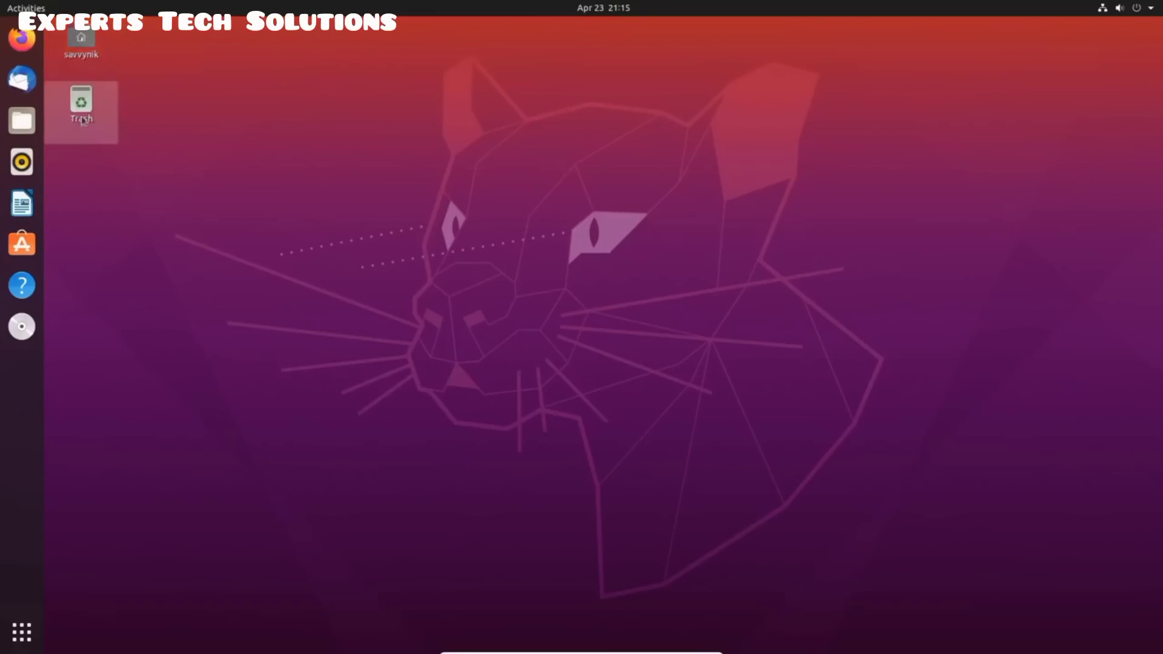
# Open and close the home folder, then bring up the Activities overview
pyautogui.doubleClick(81, 40)
pyautogui.click(587, 119)
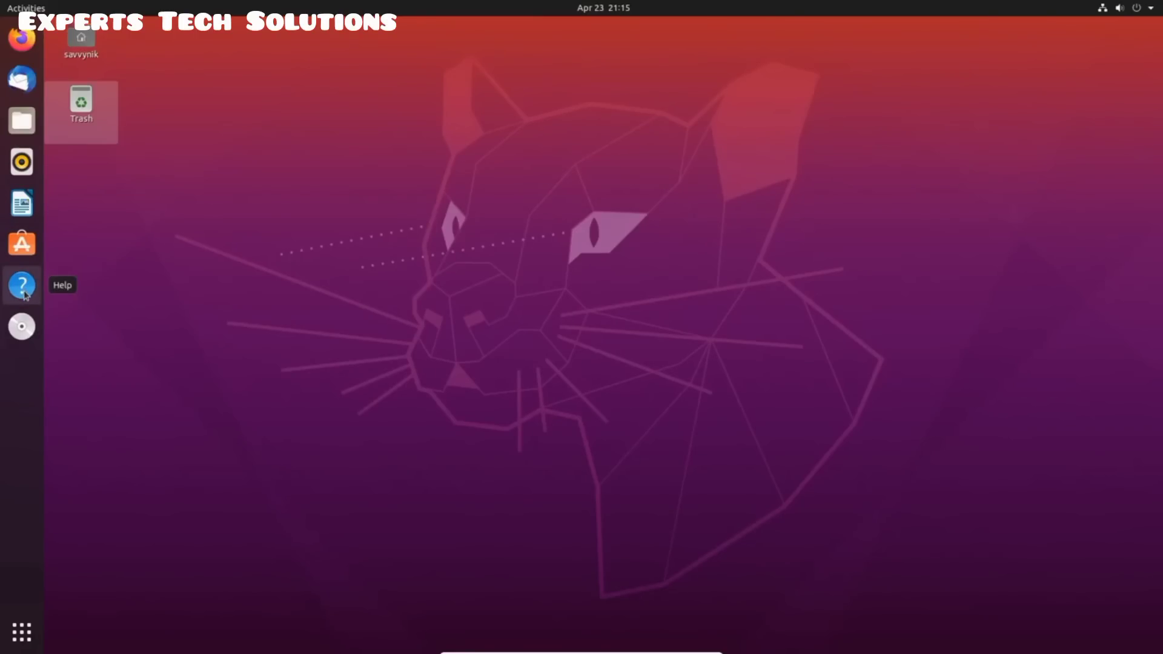
pyautogui.moveTo(2, 1)
pyautogui.moveTo(1109, 233)
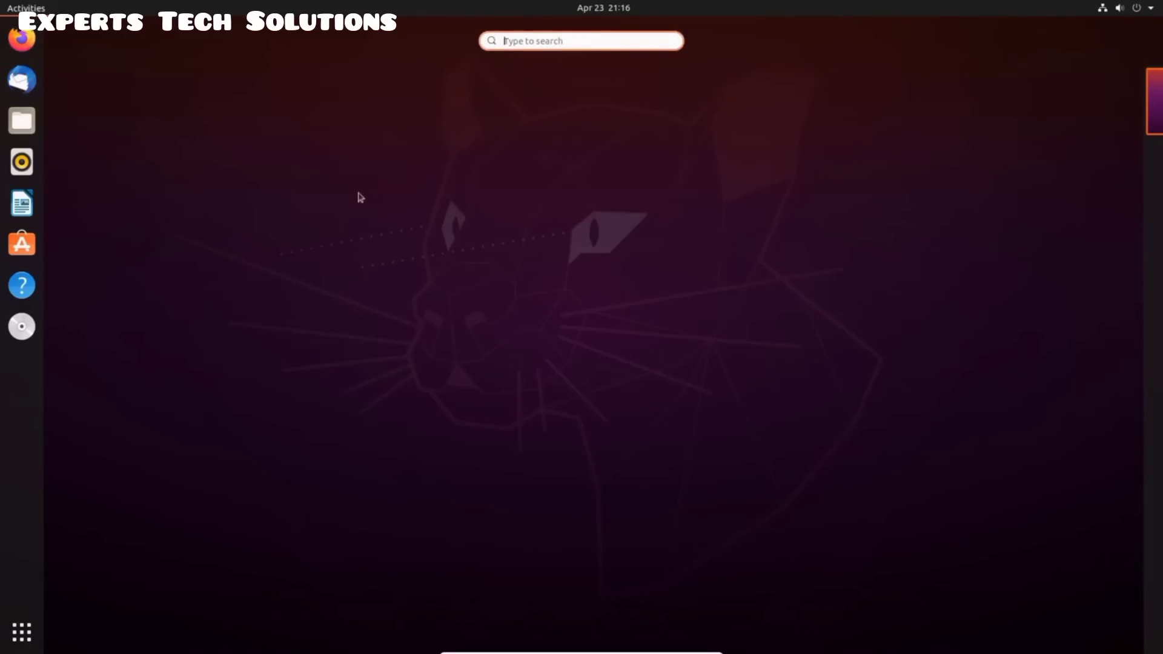
# Scroll through the Show Applications grid pages, then return to the desktop
pyautogui.click(22, 632)
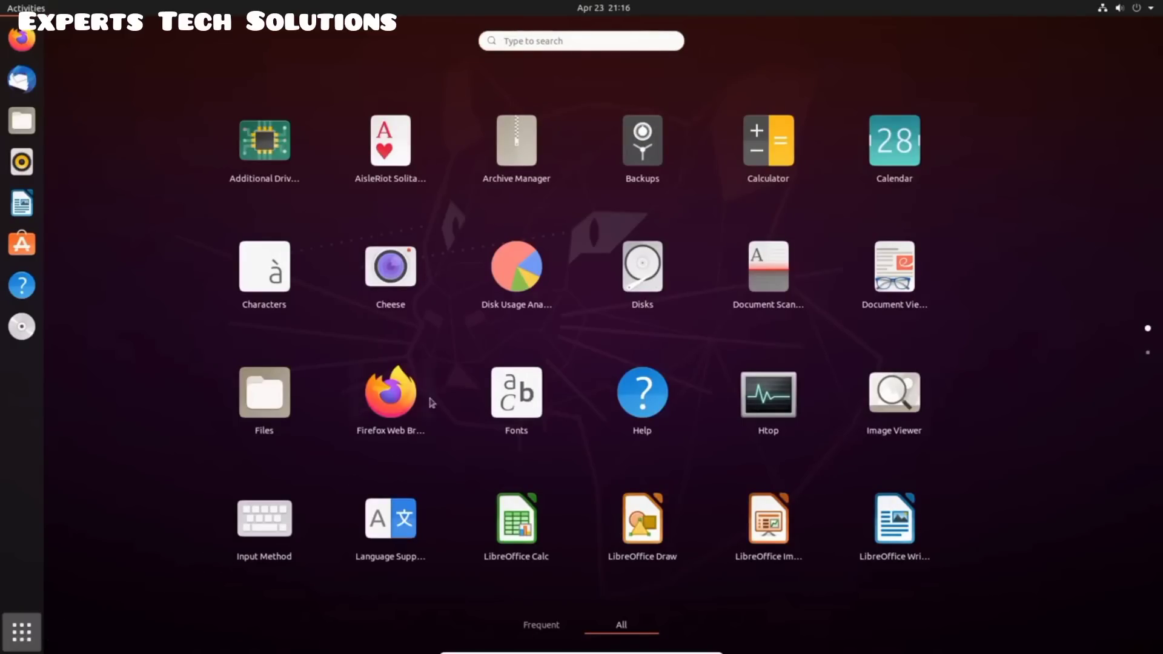
pyautogui.scroll(-1, 772, 209)
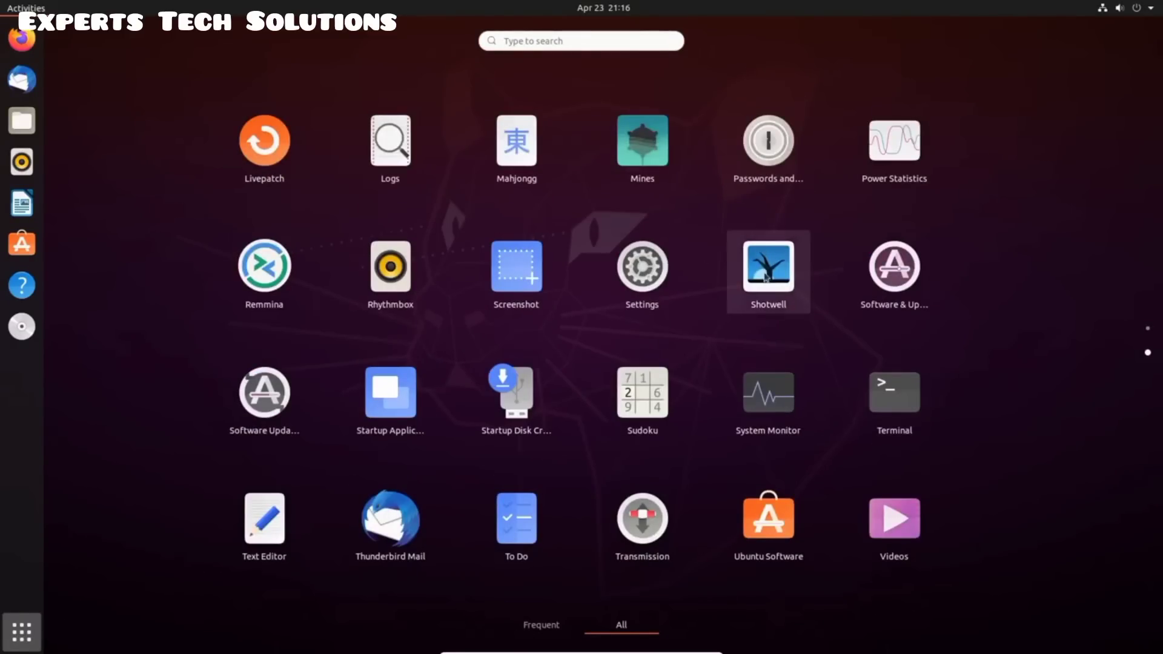
pyautogui.scroll(1, 741, 290)
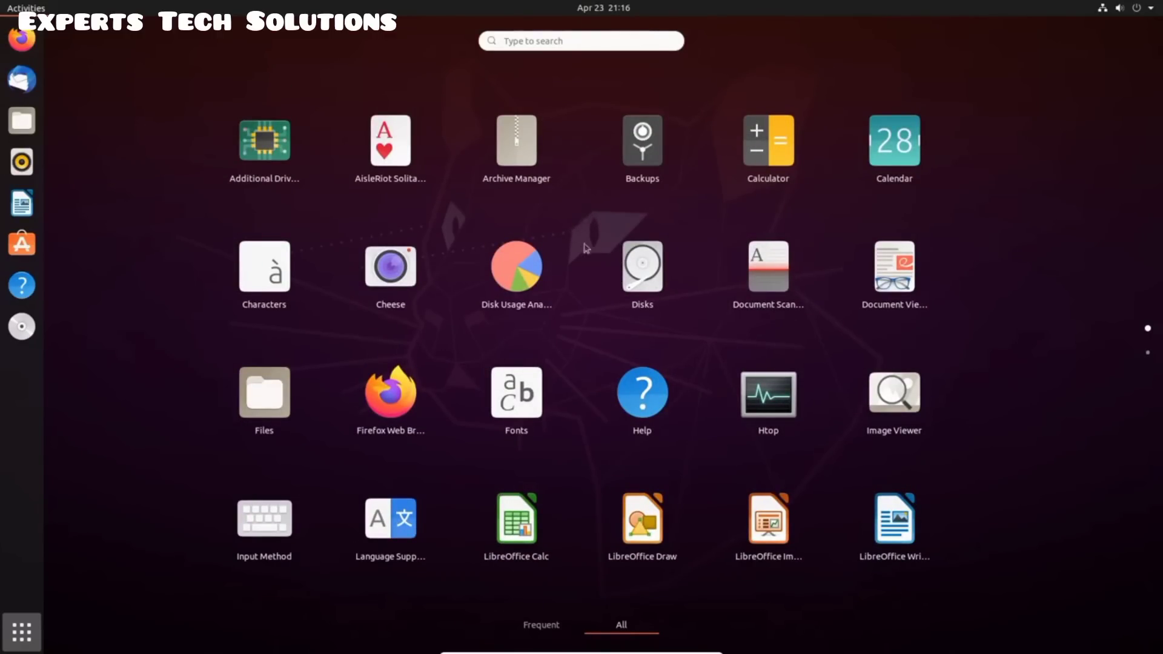
pyautogui.scroll(-1, 615, 300)
pyautogui.scroll(1, 618, 301)
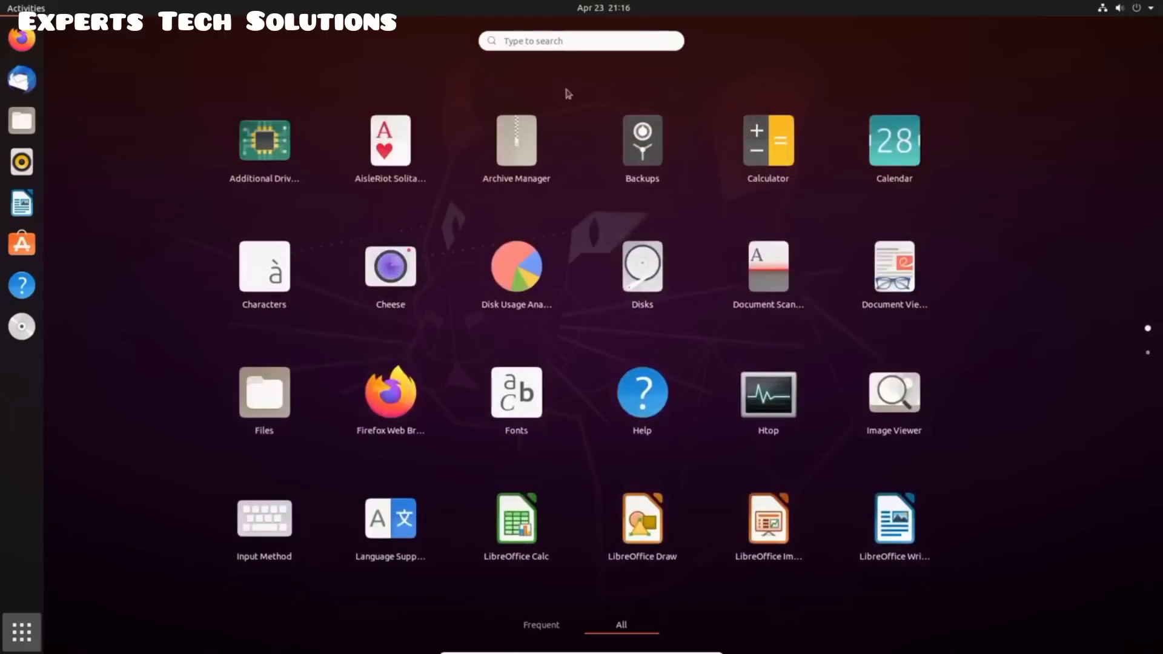
pyautogui.click(554, 53)
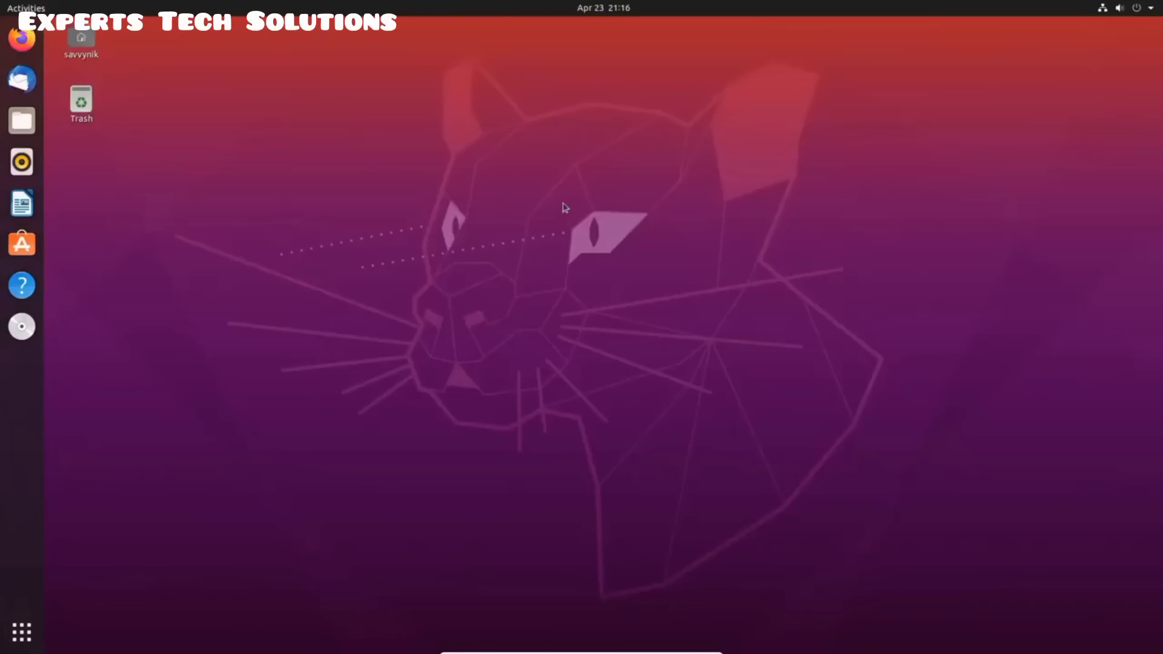
# Check the calendar from the top-bar clock, then view the Wired Connected network status in the system menu
pyautogui.click(603, 11)
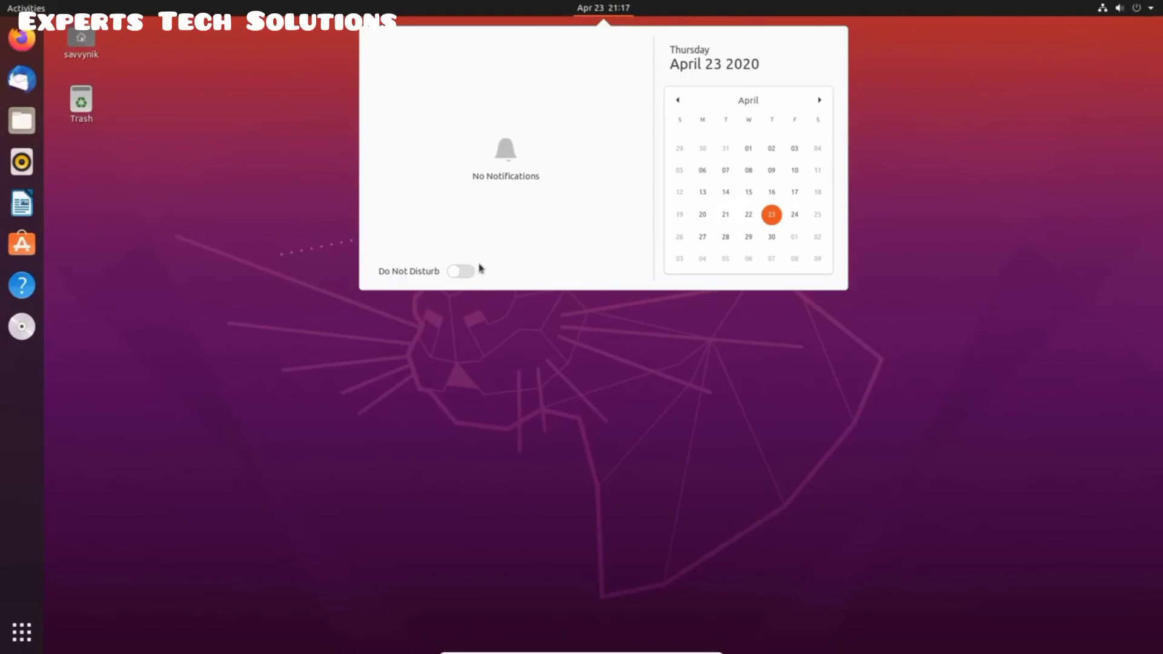
pyautogui.click(1022, 138)
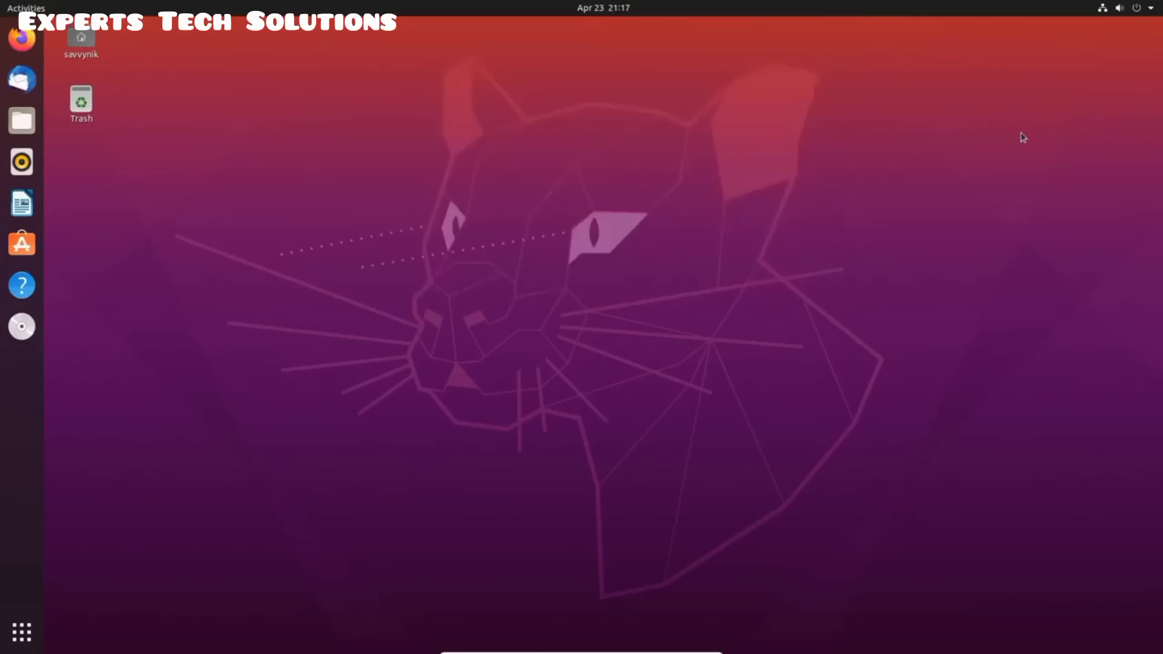
pyautogui.click(1115, 10)
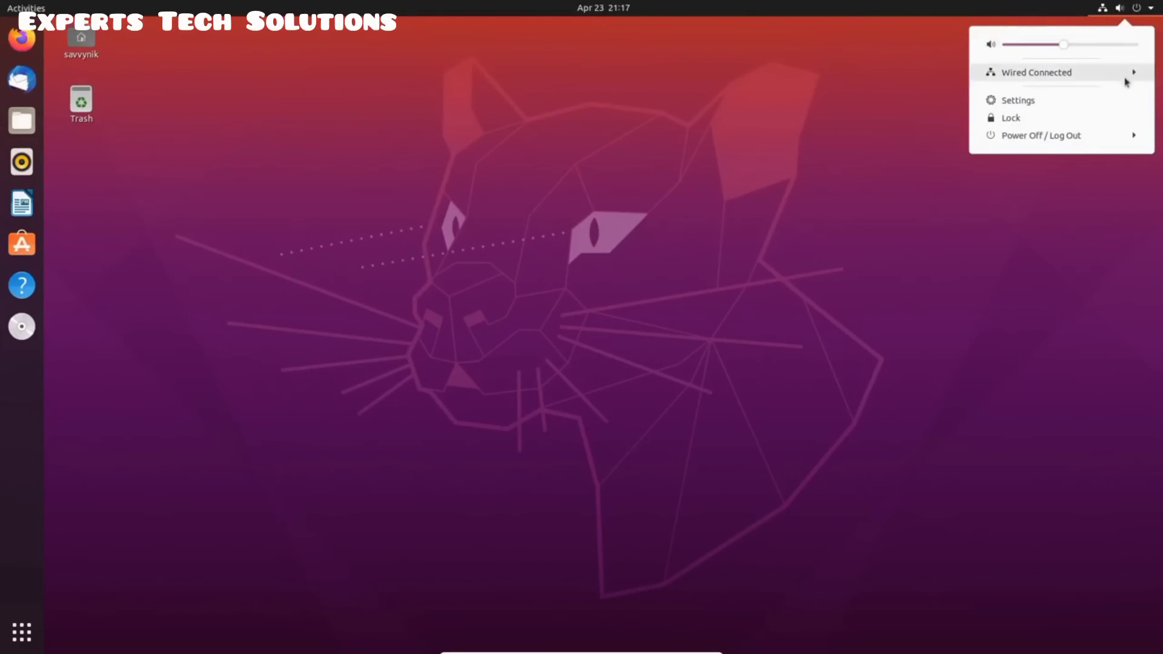
pyautogui.click(1089, 74)
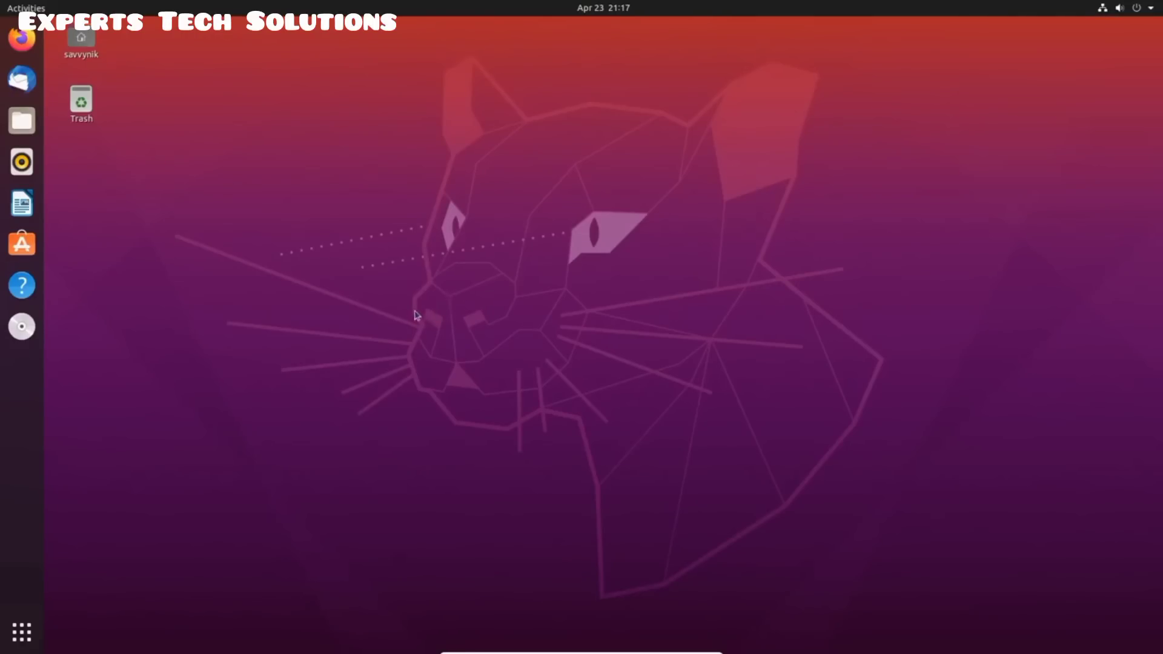
# Launch htop from the Activities search
pyautogui.click(40, 10)
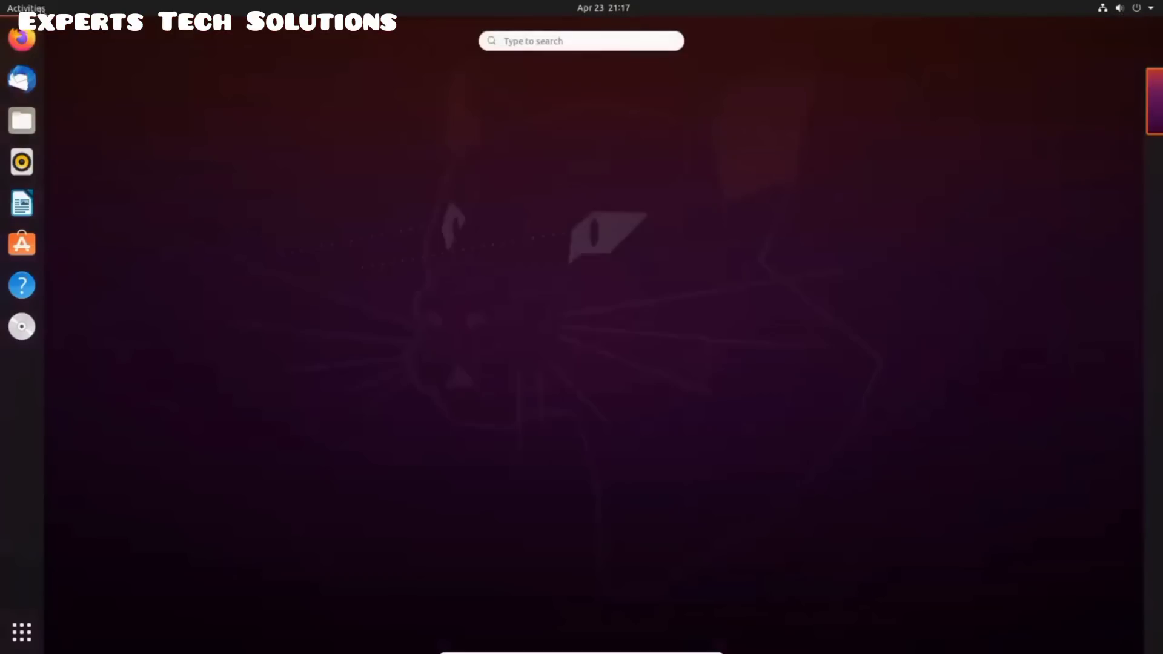
pyautogui.write('htop')
pyautogui.press('Return')
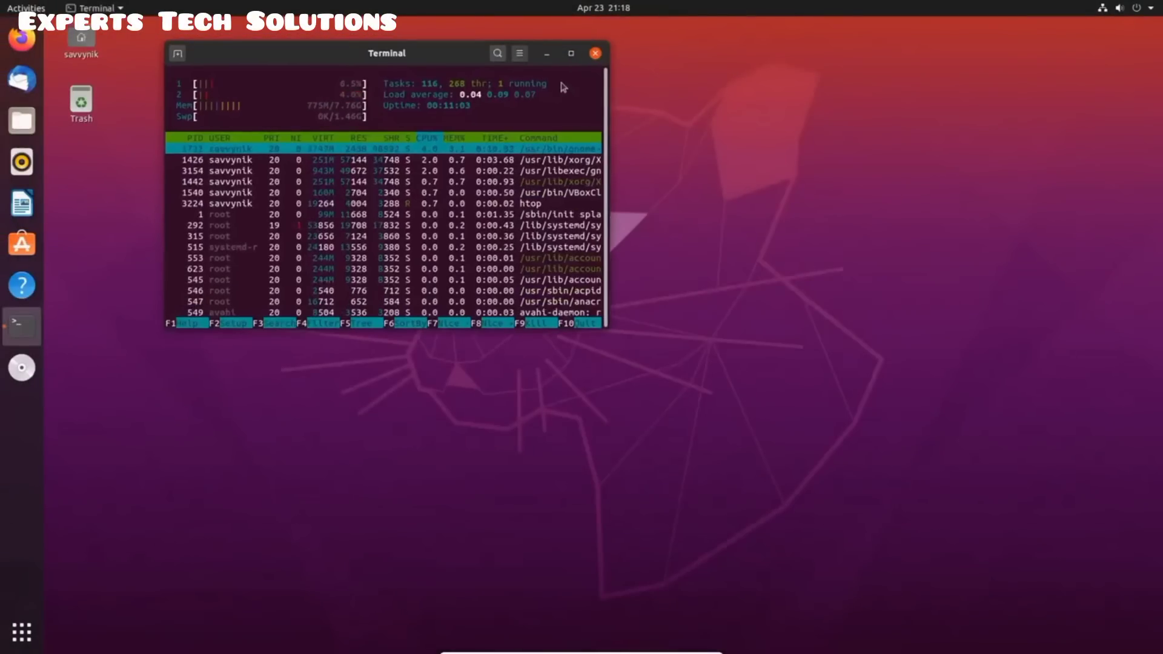
# Maximize the terminal window running htop to fill the screen
pyautogui.click(521, 54)
pyautogui.click(520, 54)
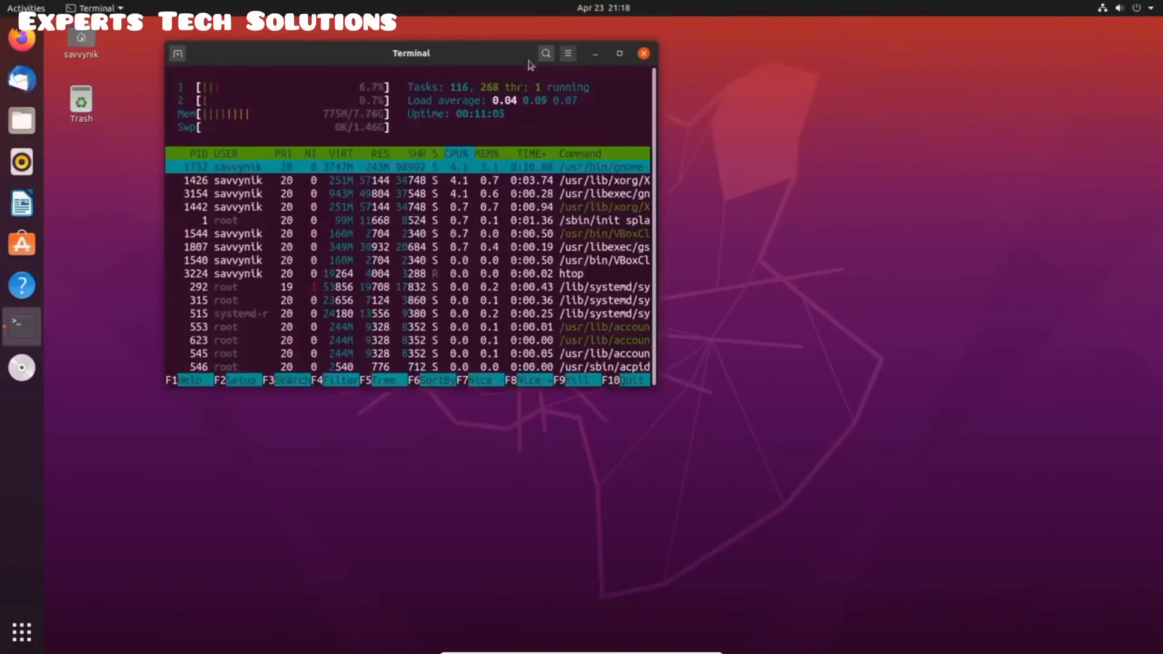
pyautogui.click(570, 53)
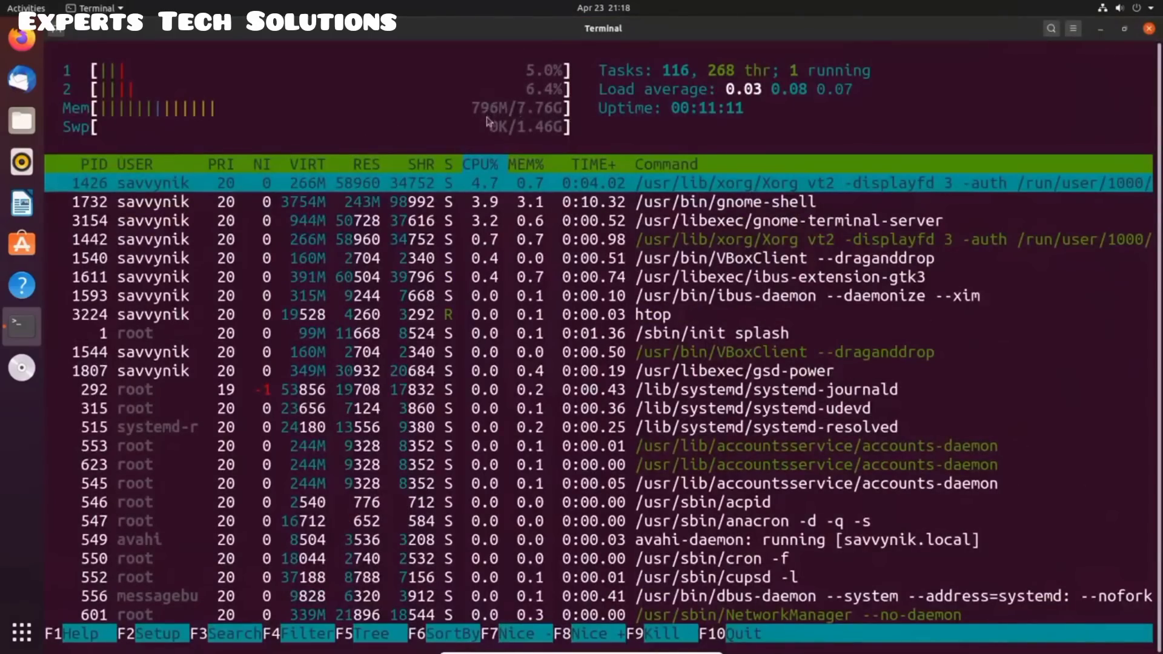